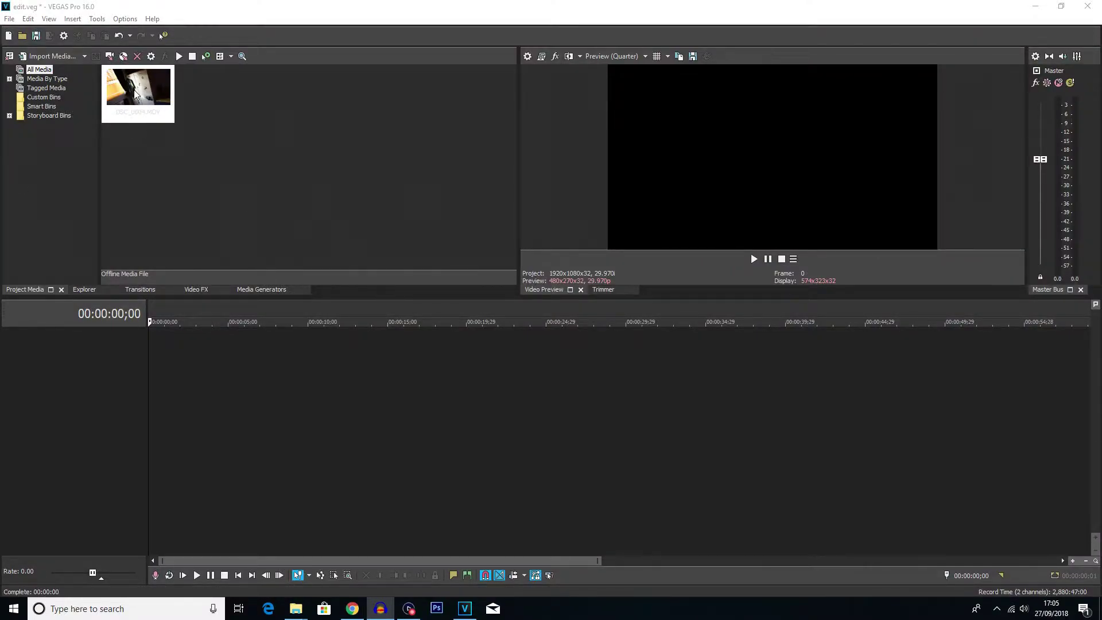
- Drag DSC_0004.MOV from Project Media onto the timeline at 00:00:00;00
left_click_drag(136, 95, 148, 356)
- Match the project to the clip, cut the opening at 14:01, and move the rest to the start
left_click(613, 238)
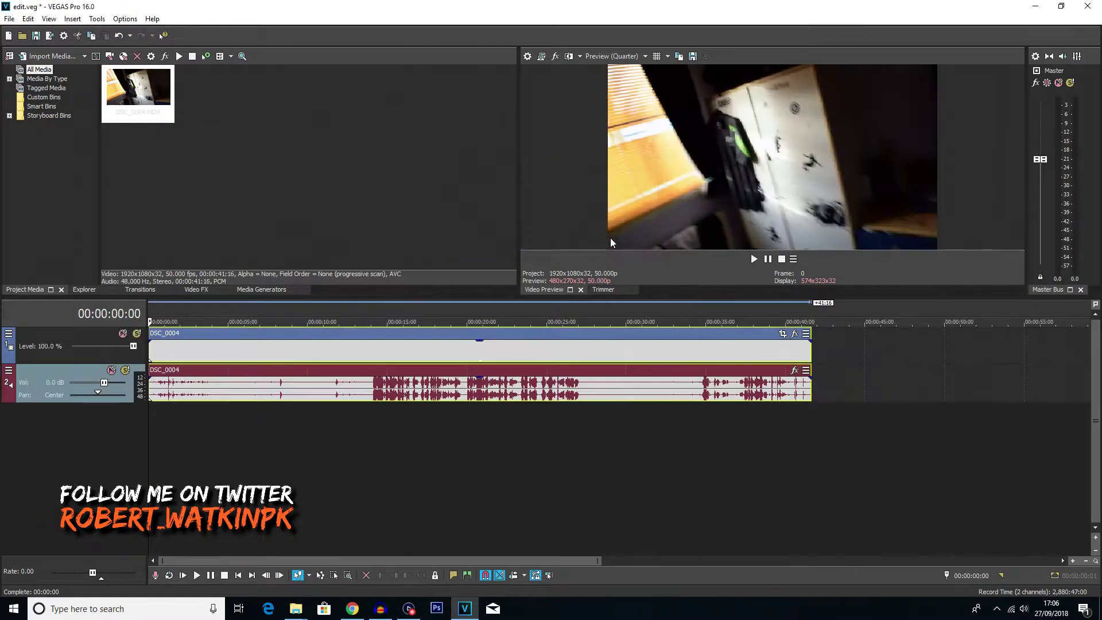
left_click(369, 414)
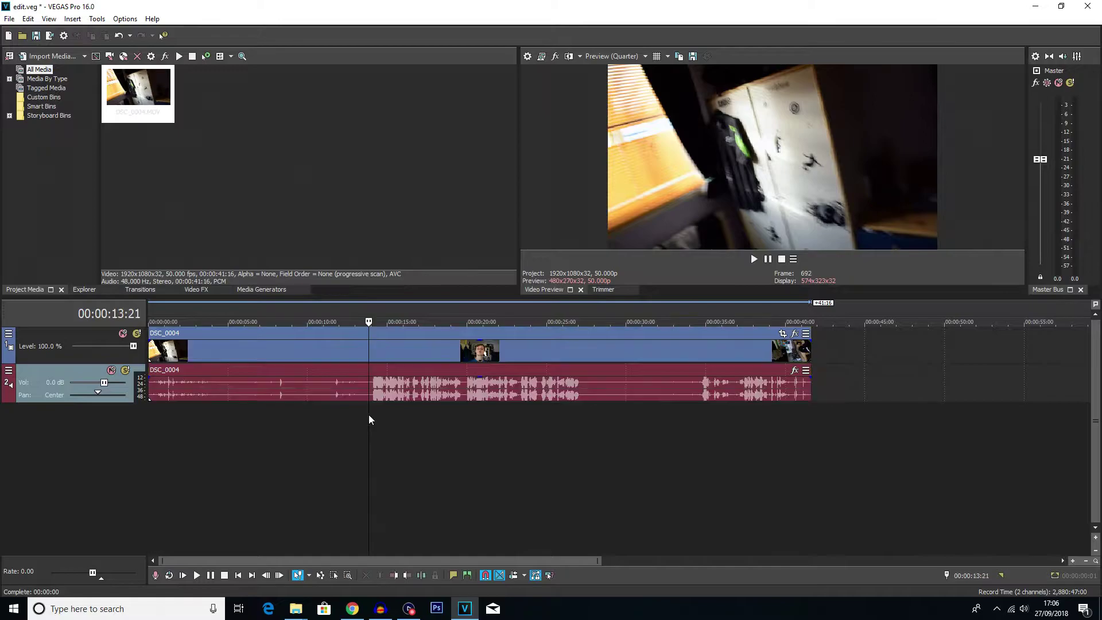
scroll(371, 416, "up", 4)
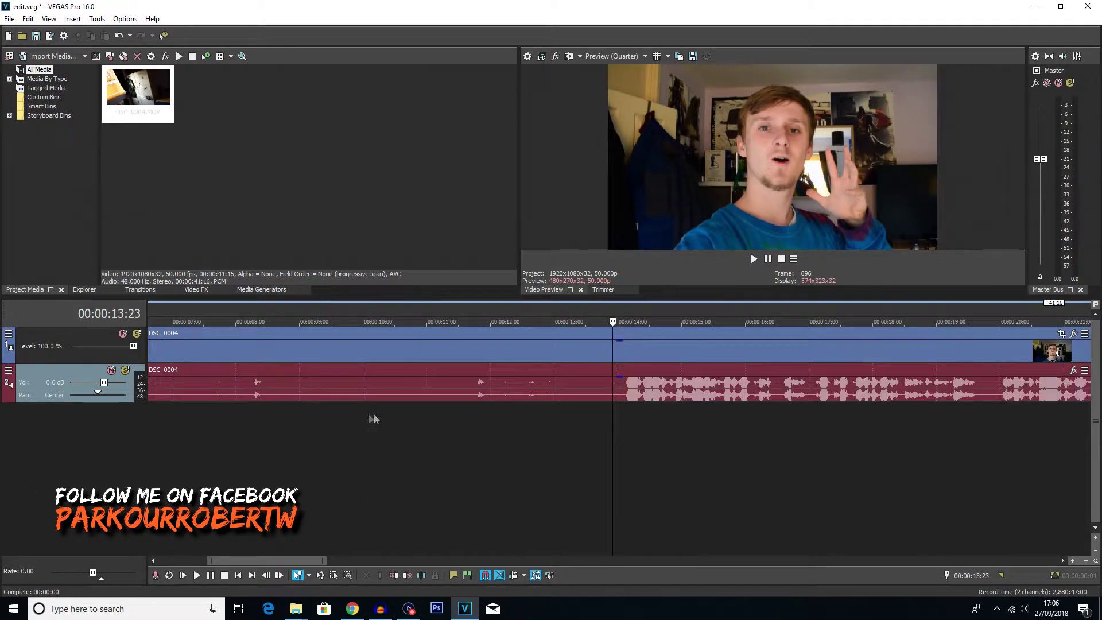
left_click(620, 415)
key("s")
left_click(443, 390)
key("Delete")
scroll(459, 373, "down", 5)
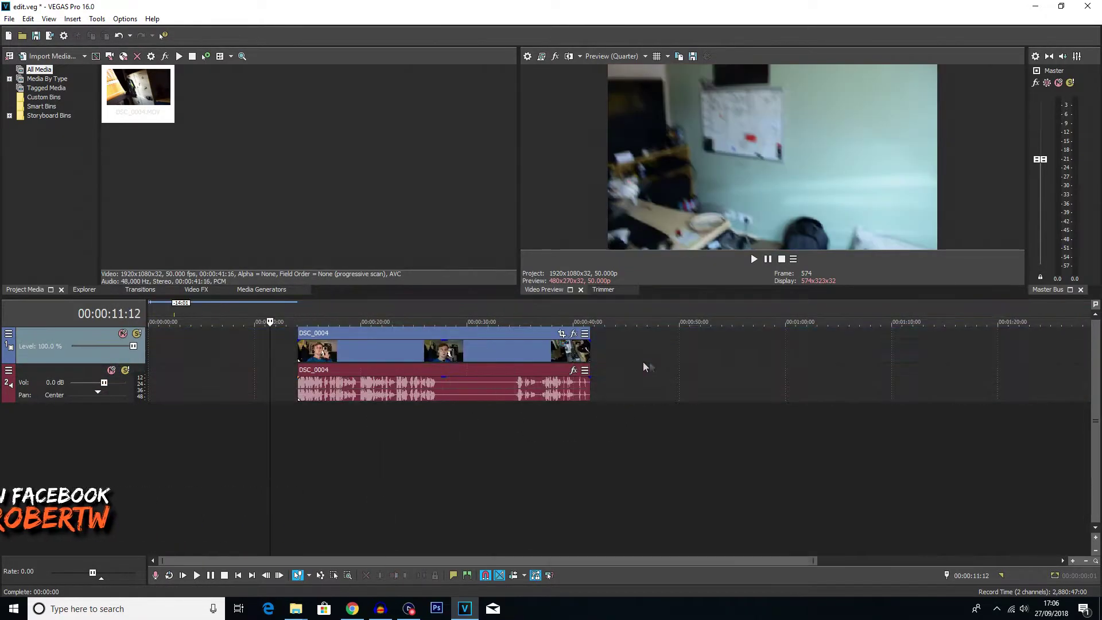
left_click_drag(446, 358, 298, 362)
- Split the clip at 25:04, delete the unwanted ending, and play it back to review
left_click(418, 350)
scroll(418, 350, "up", 5)
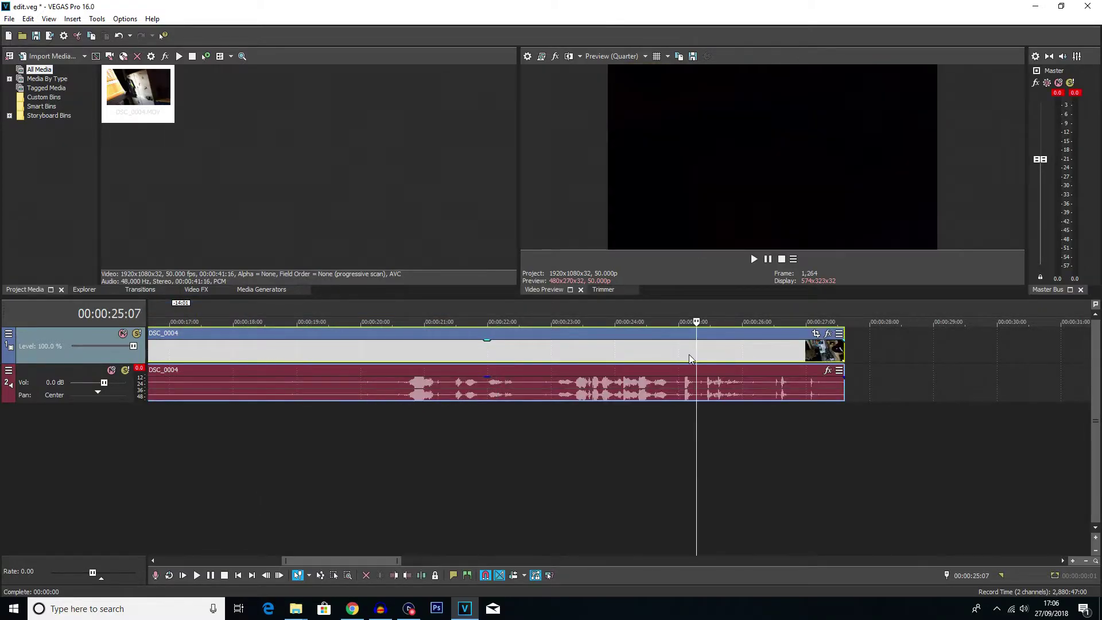
key("Left")
key("Left")
key("Left")
key("s")
key("space")
key("Delete")
scroll(536, 357, "down", 3)
left_click(561, 390)
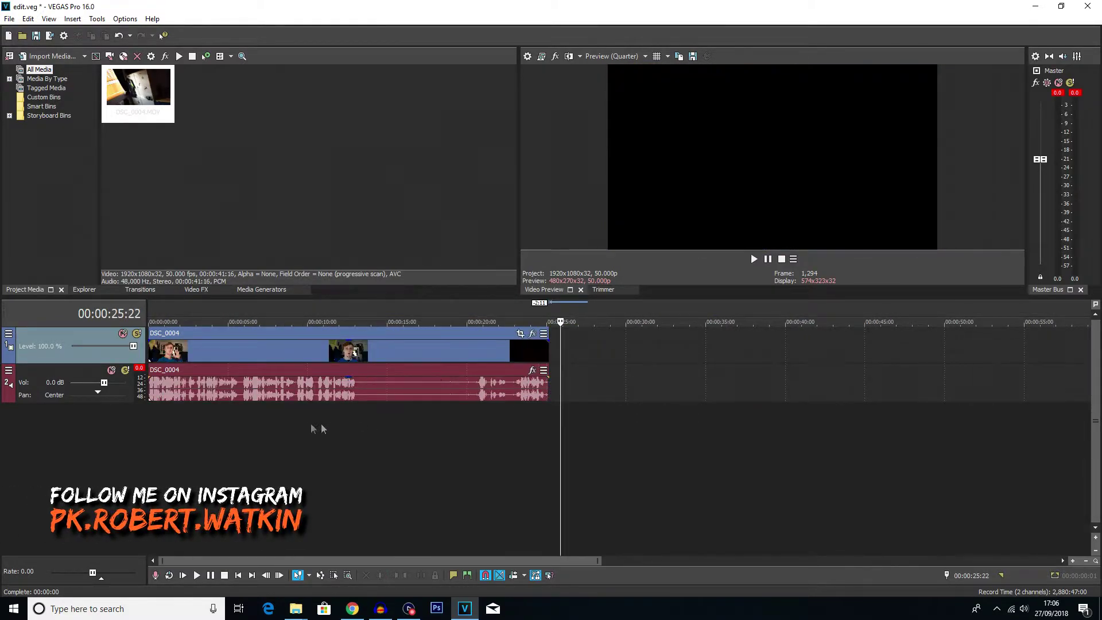
key("space")
key("space")
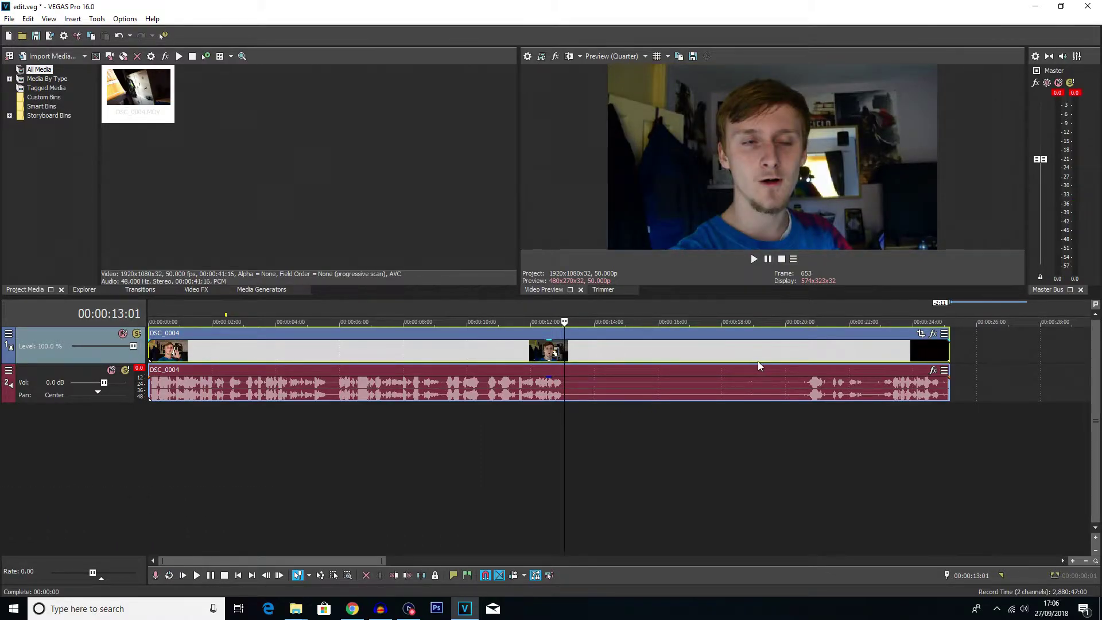
- Split the clip at 13:01 and 20:13, then park the cursor at 15:22 in the middle event
key("s")
left_click(802, 360)
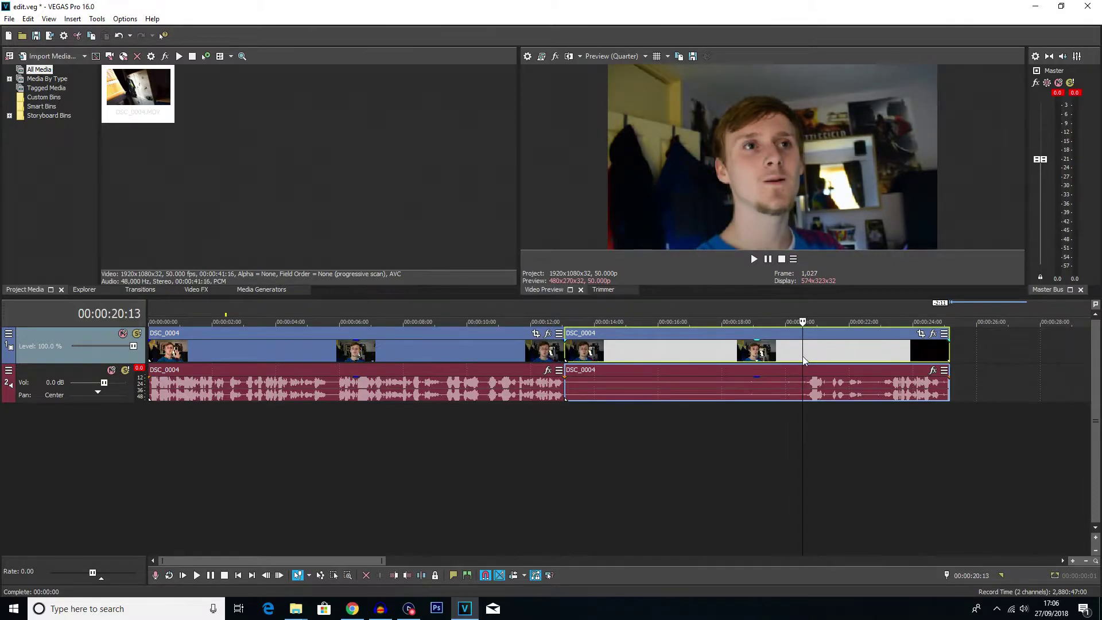
key("s")
left_click(754, 353)
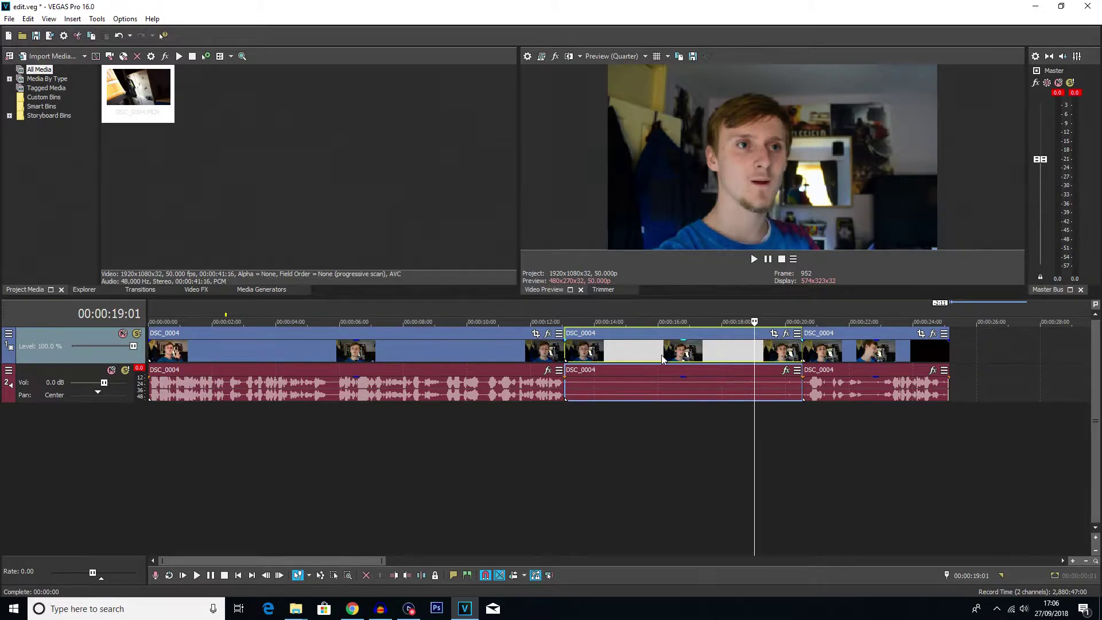
scroll(661, 356, "up", 2)
key("Left")
left_click(680, 353)
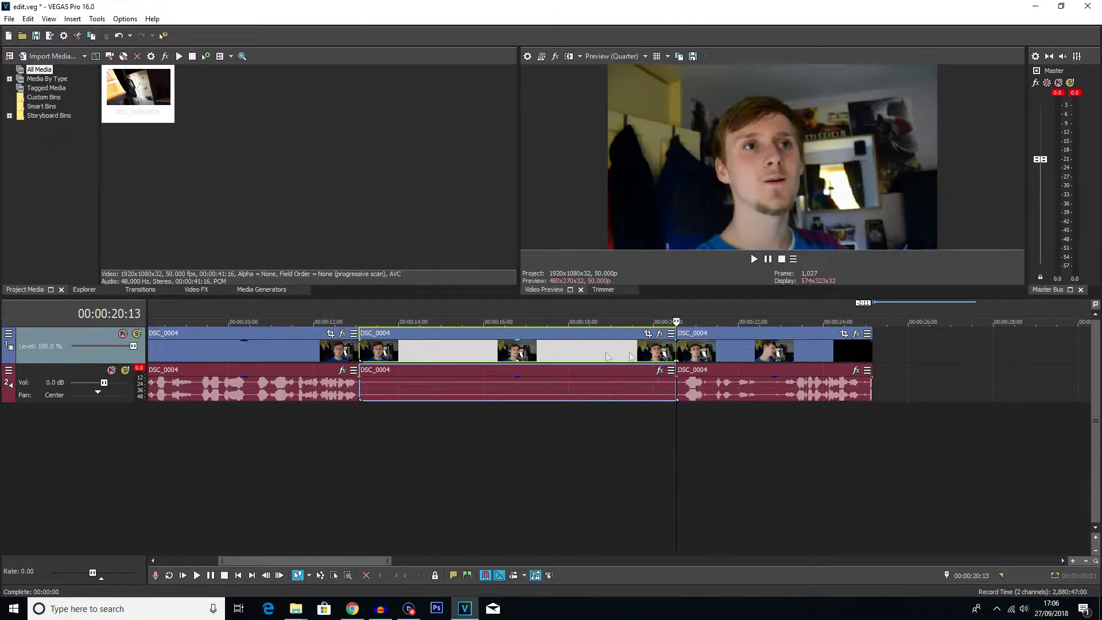
left_click(479, 357)
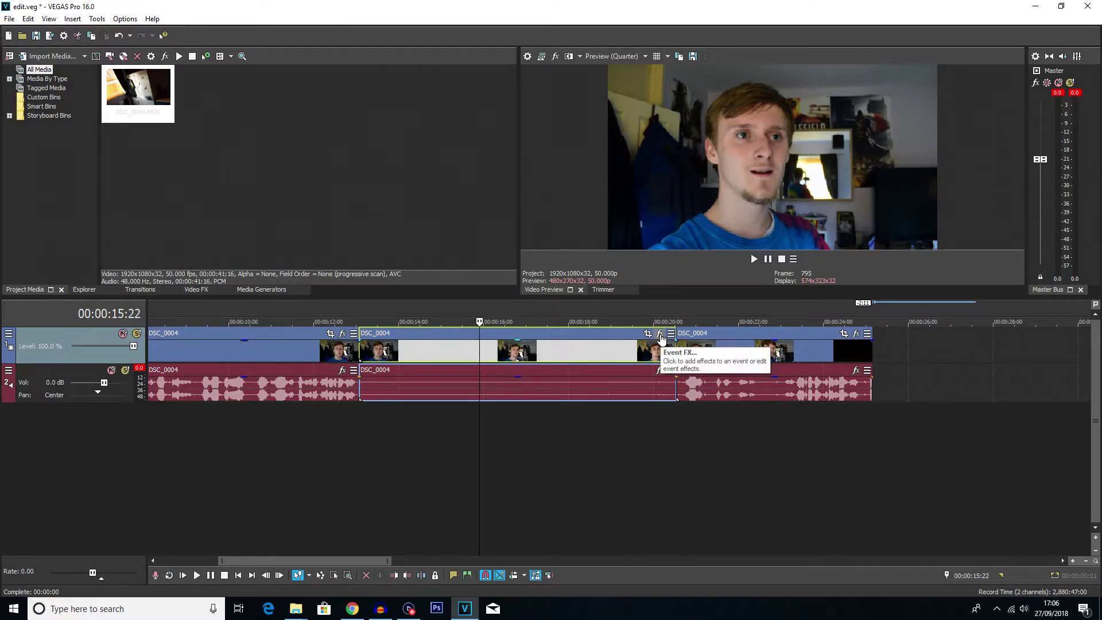
- Apply VEGAS Spherize as an event effect on the middle event
left_click(660, 334)
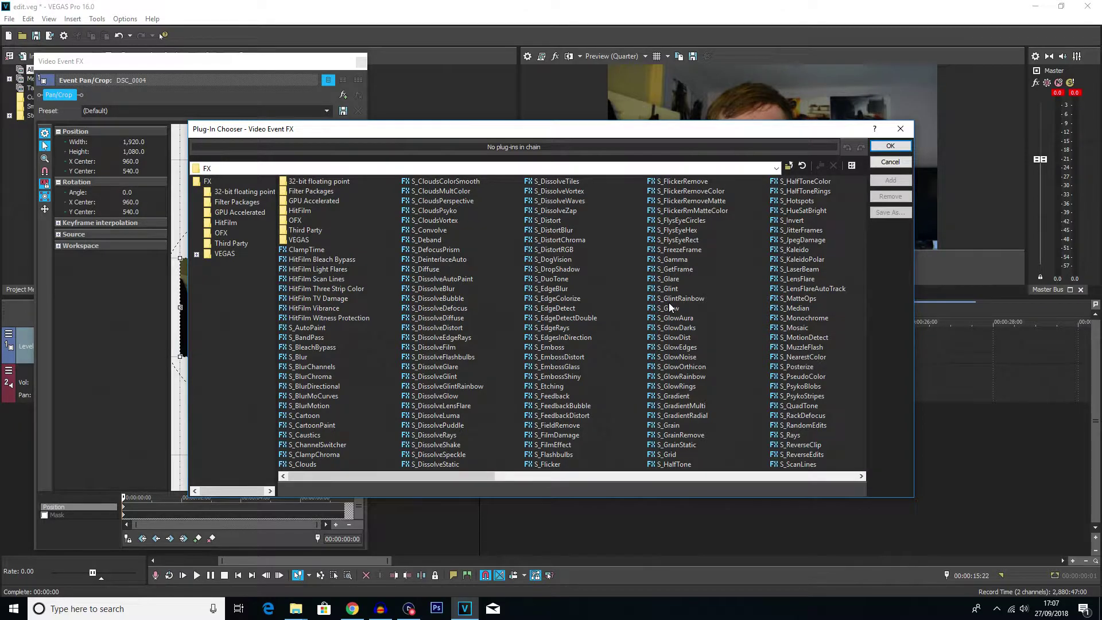
scroll(672, 258, "down", 5)
left_click(675, 210)
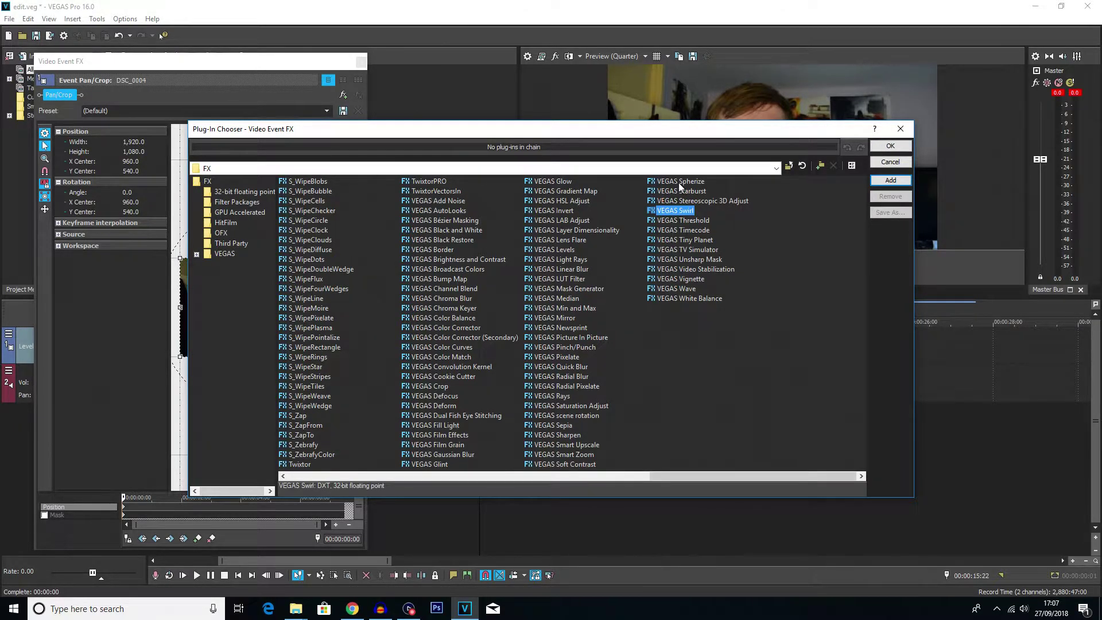
left_click(677, 181)
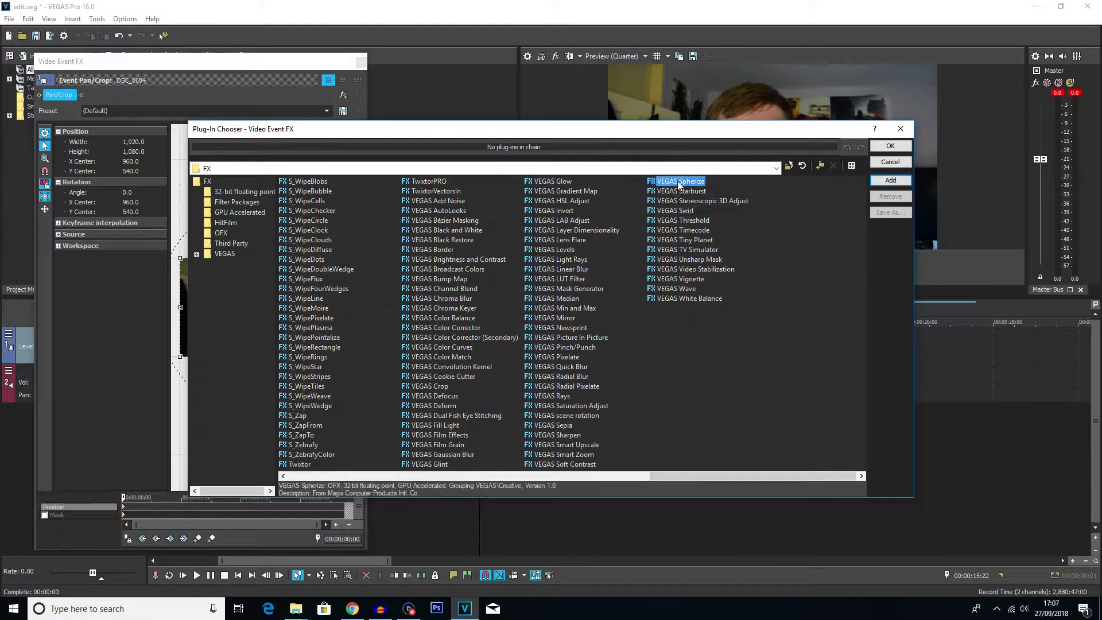
left_click(887, 147)
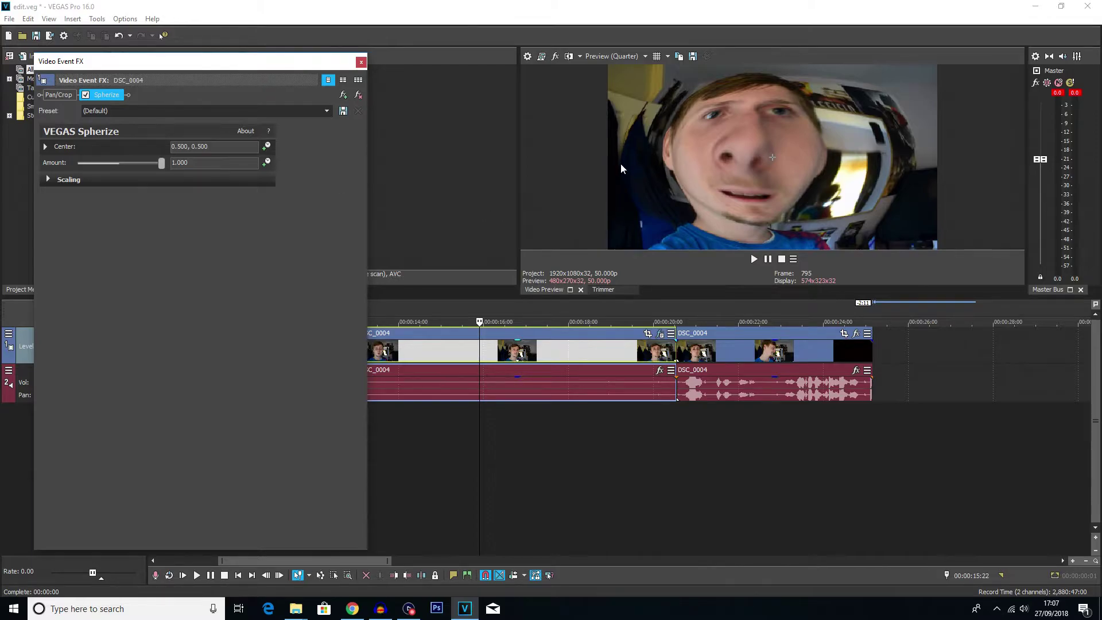
- Move the Spherize centre up over the head to 0.470, 0.638 and show its keyframe lanes
left_click_drag(770, 157, 763, 131)
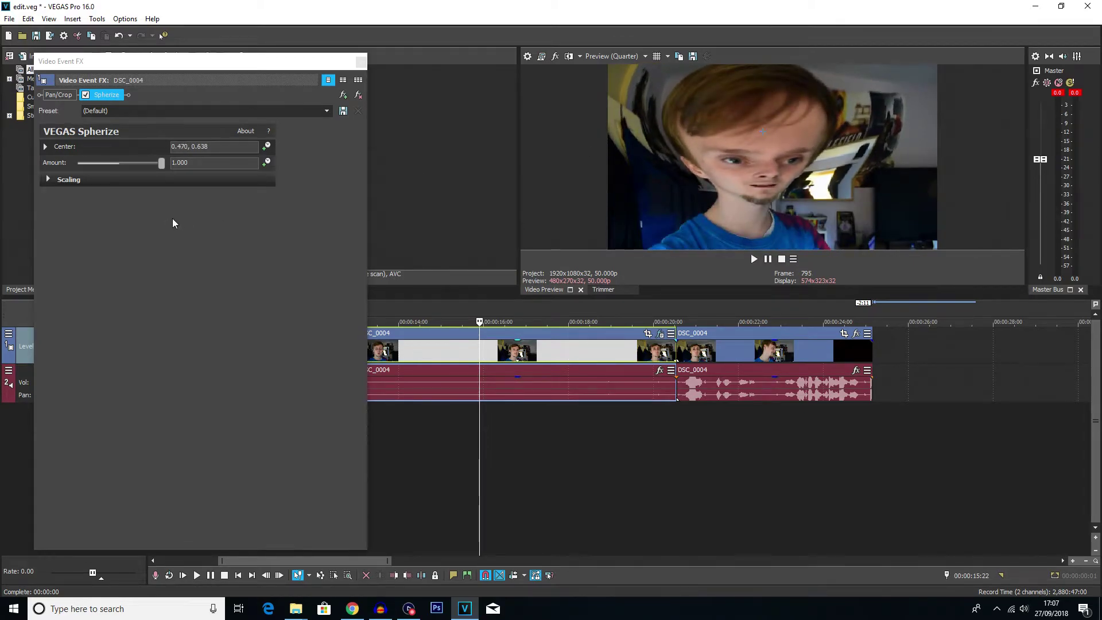
scroll(451, 397, "down", 3)
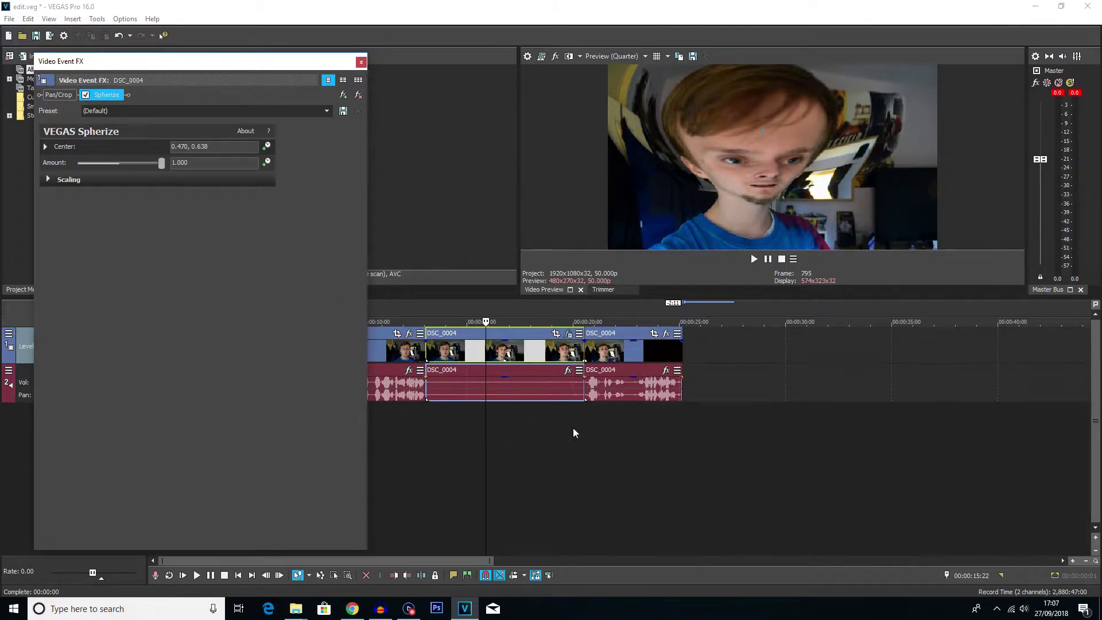
left_click(266, 163)
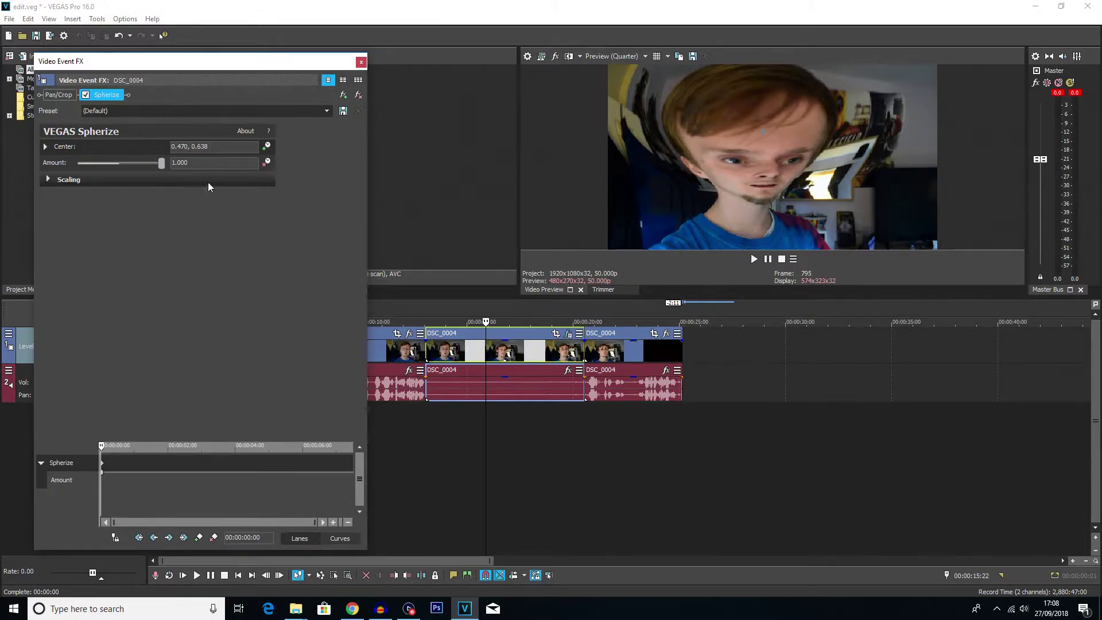
- Set the Spherize Amount to 0.000 at the start and sync the effect cursor with the timeline
left_click(214, 165)
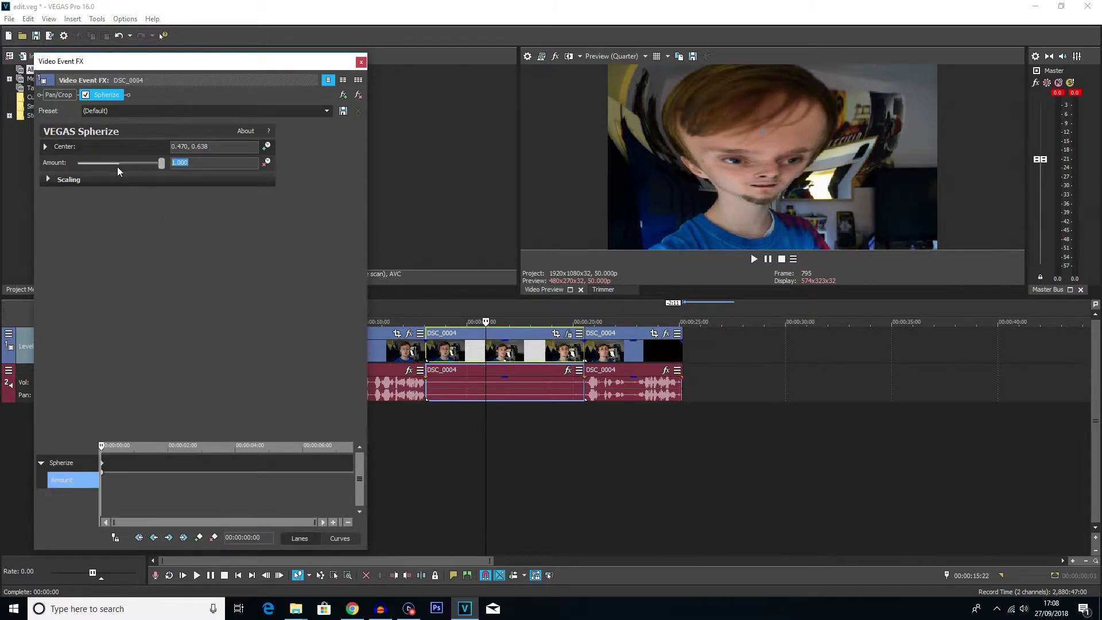
type("0")
key("Return")
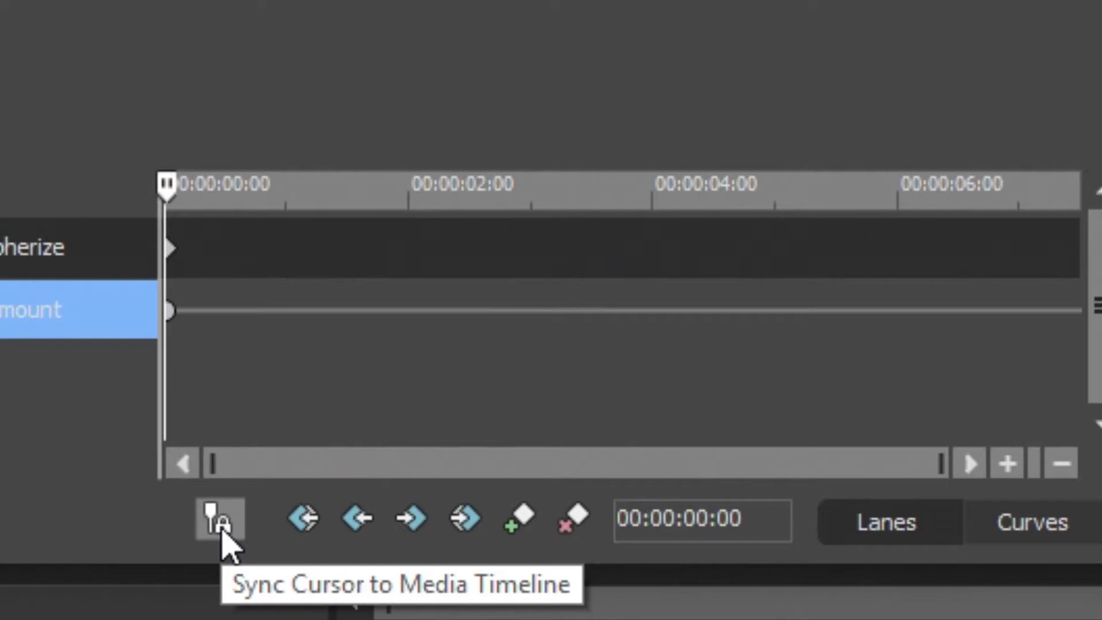
left_click(222, 531)
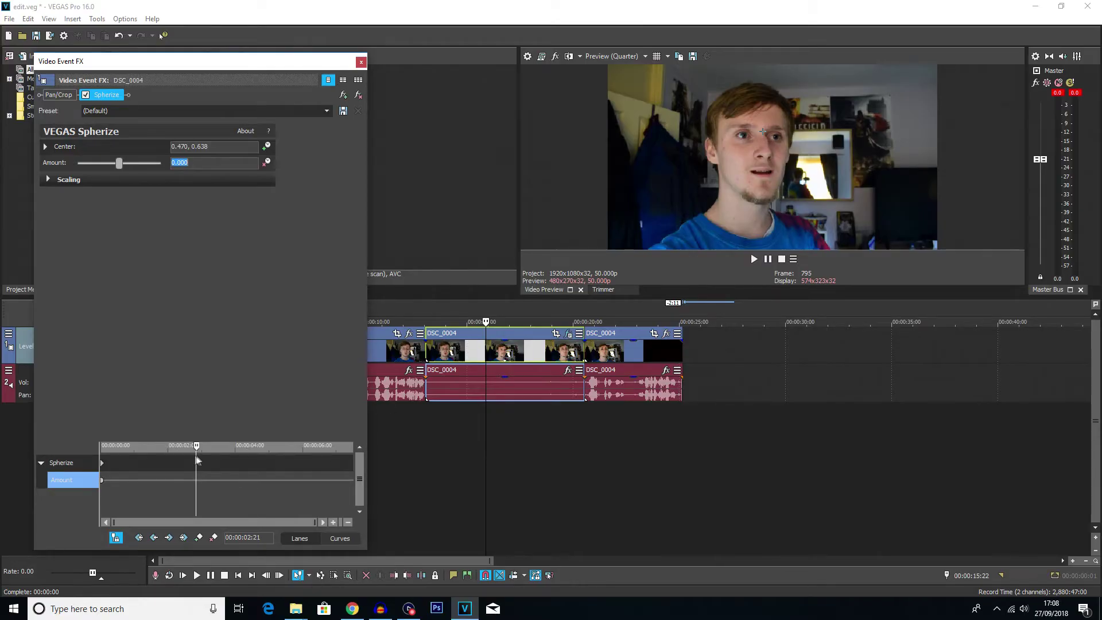
left_click_drag(484, 321, 459, 321)
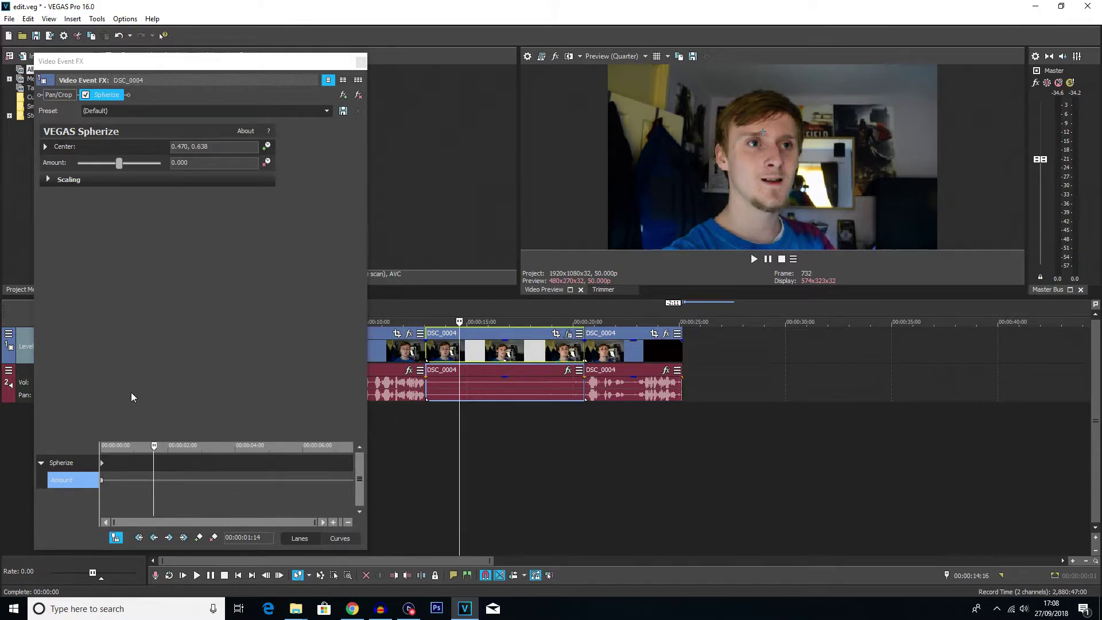
- Keyframe the Spherize Amount rising to 1.000, holding through 6:12 toward the event's end
left_click_drag(122, 166, 165, 172)
left_click_drag(153, 448, 319, 429)
left_click(321, 441)
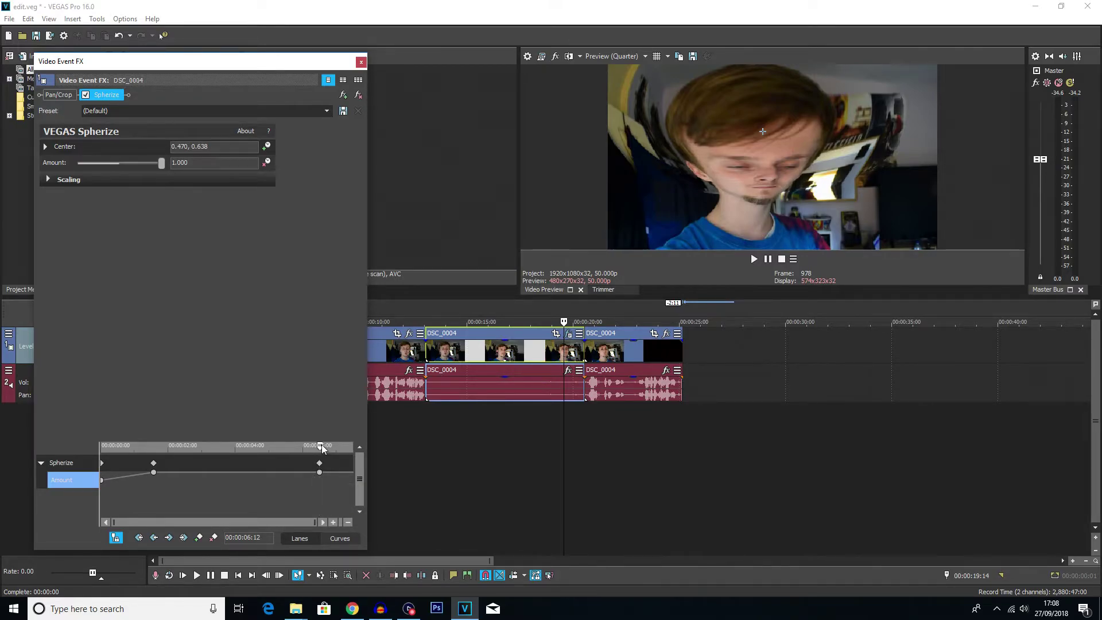
left_click_drag(322, 450, 391, 439)
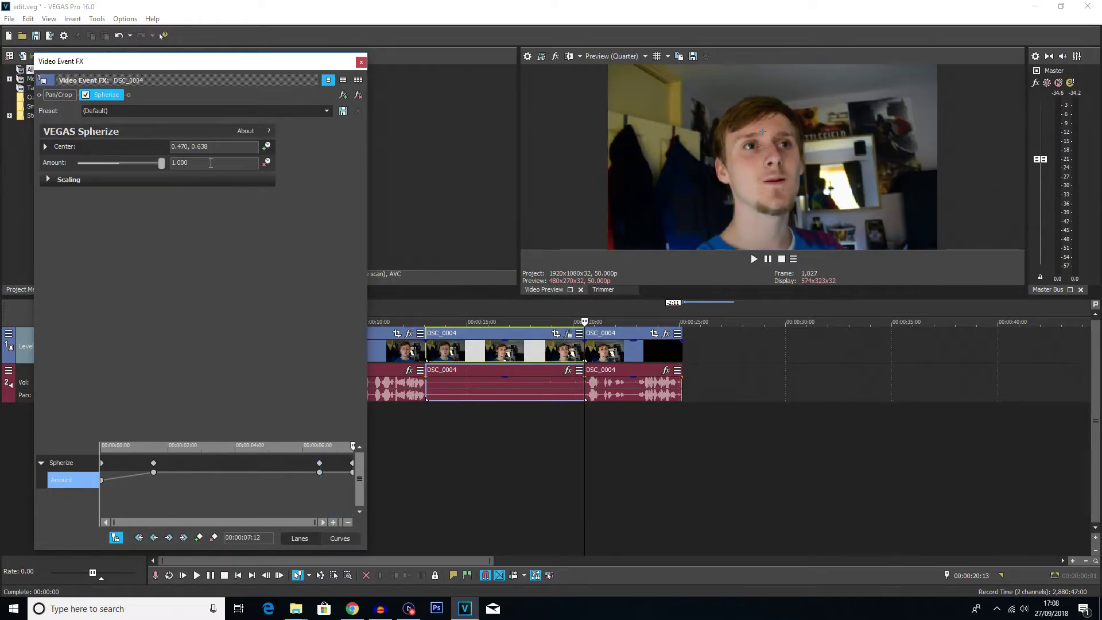
- Return the Spherize Amount to 0.000 at the last keyframe and preview from about 13 seconds
double_click(154, 166)
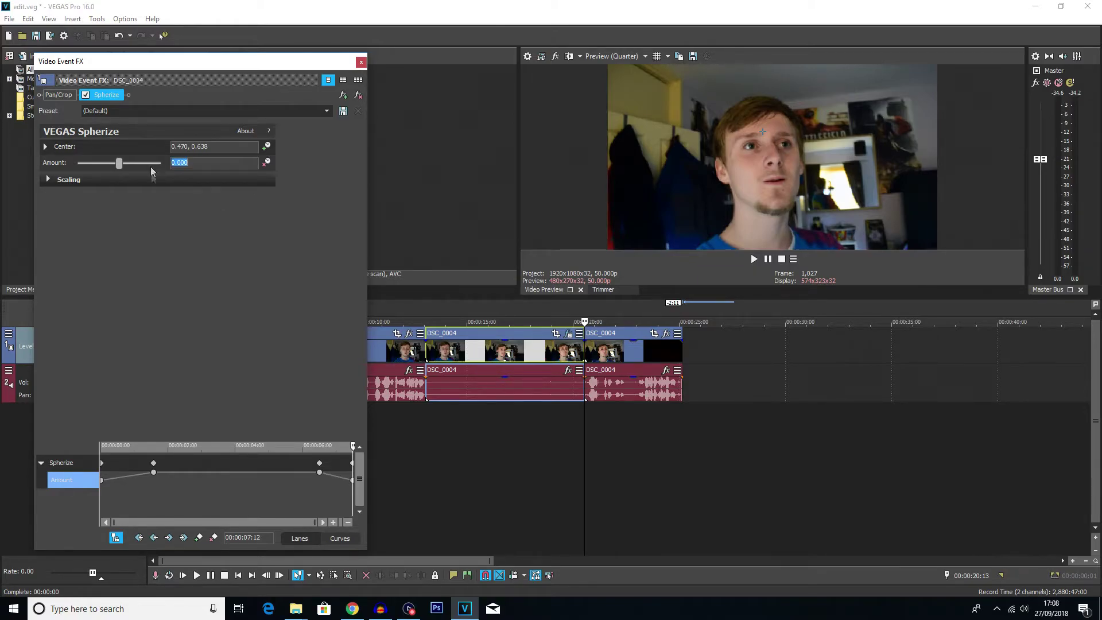
left_click(419, 425)
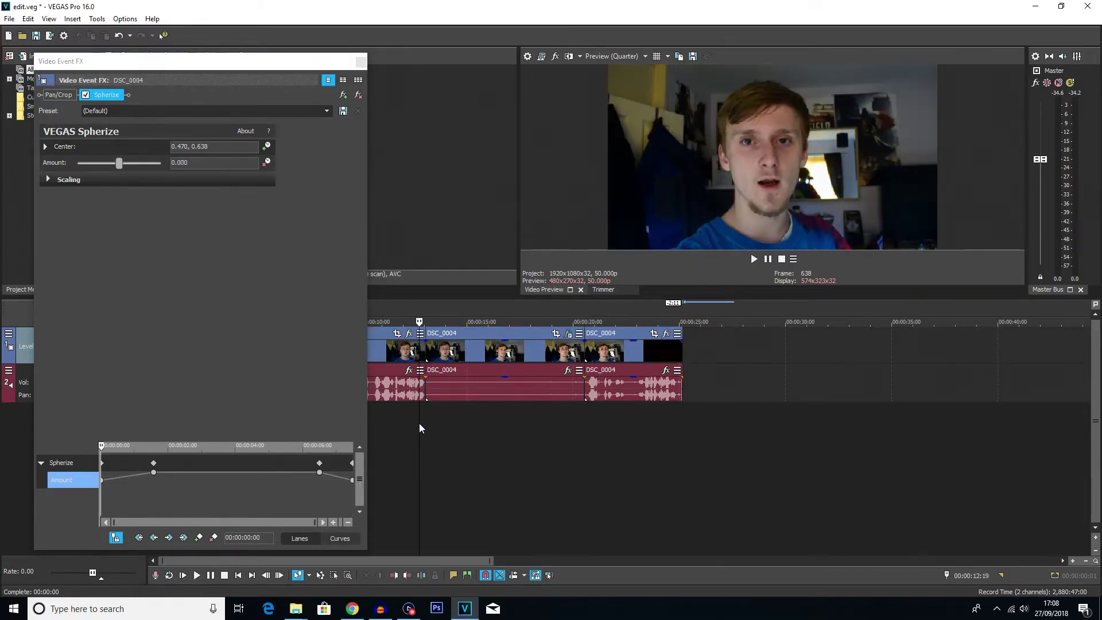
key("space")
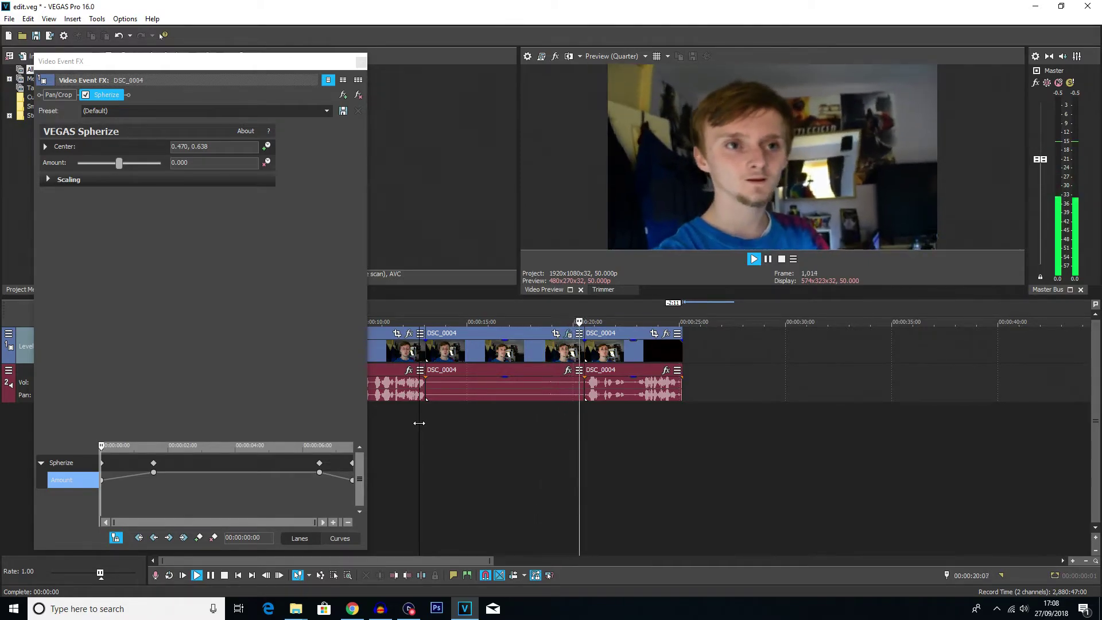
key("space")
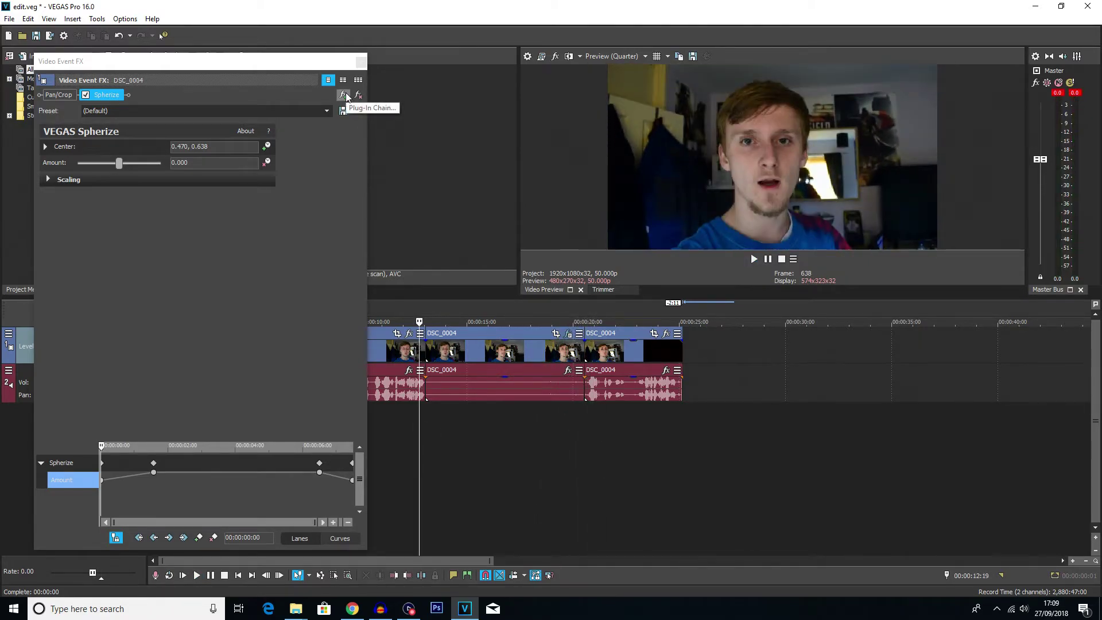
- Add VEGAS Swirl after Spherize in the plug-in chain and enable its keyframe animation
left_click(345, 95)
left_click(689, 211)
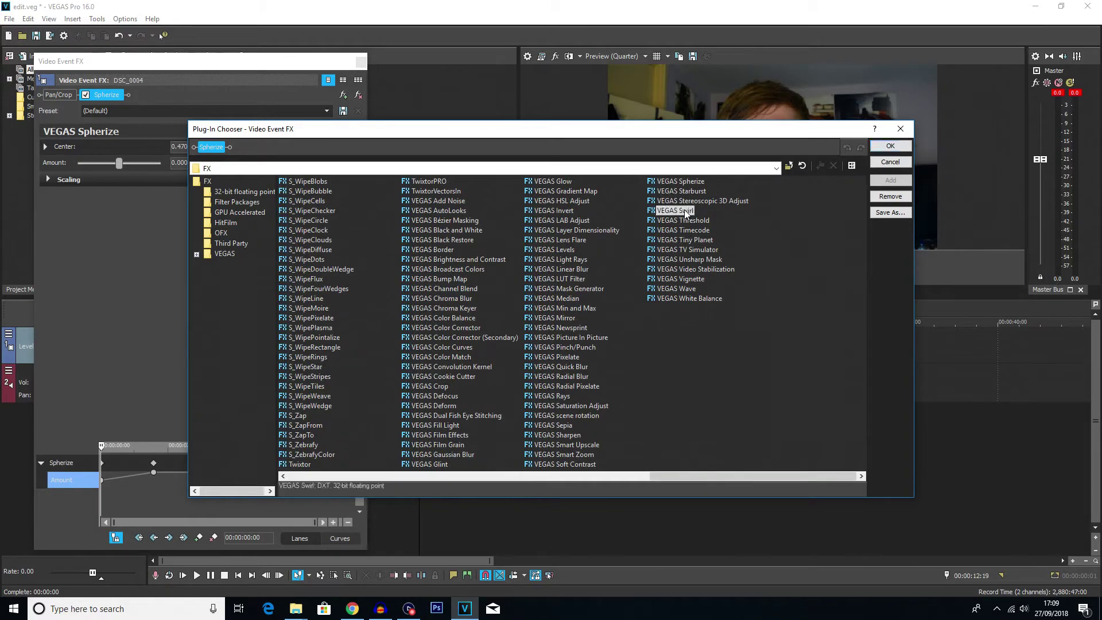
left_click(891, 181)
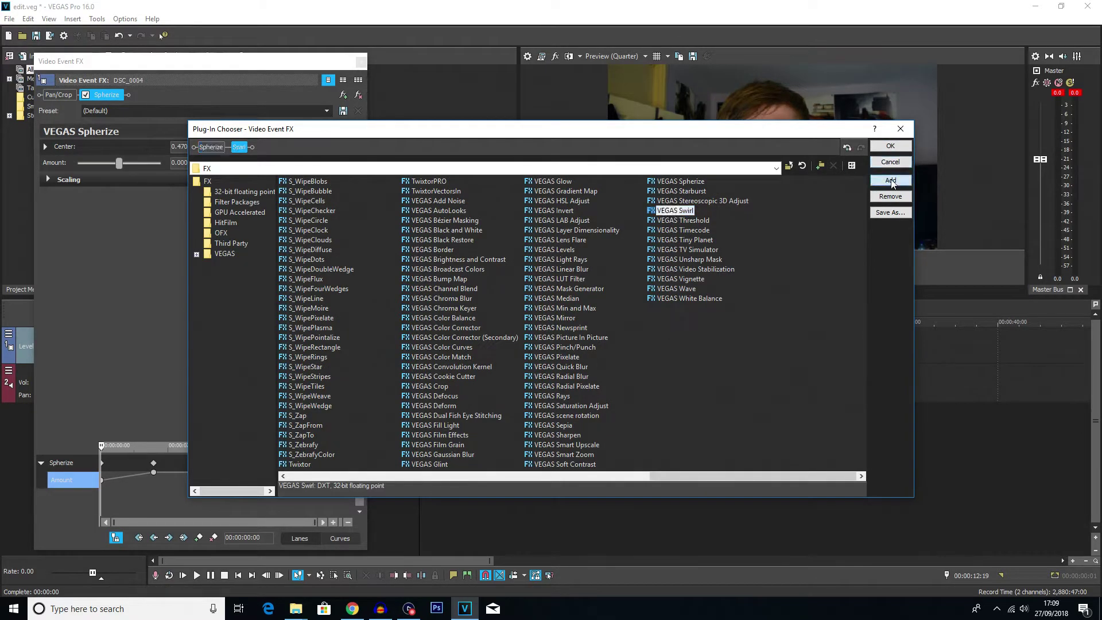
left_click(890, 146)
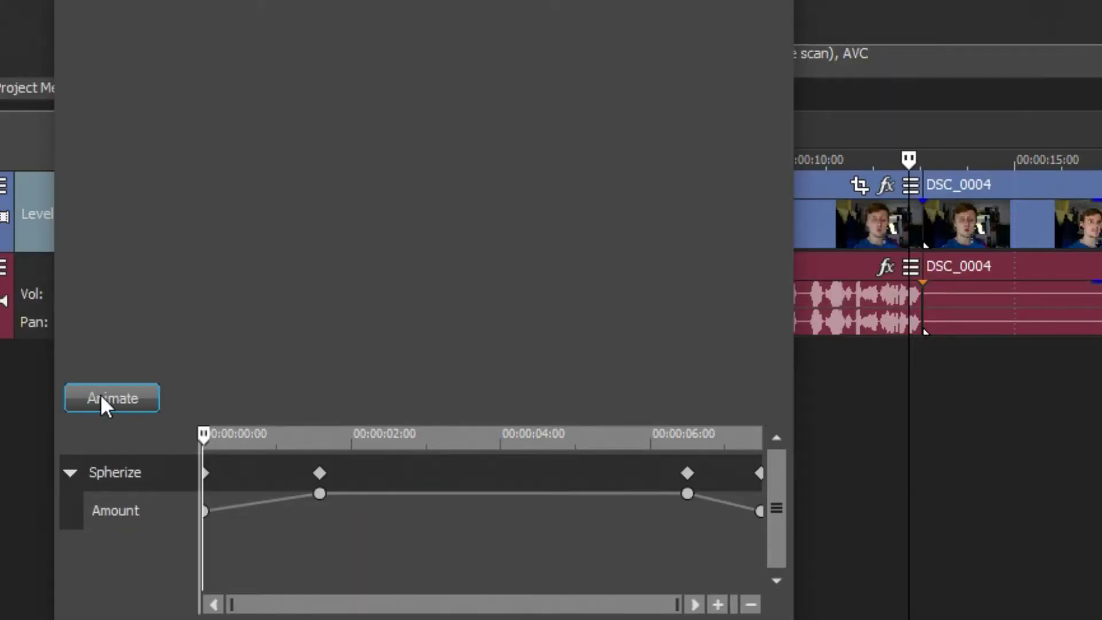
left_click(101, 397)
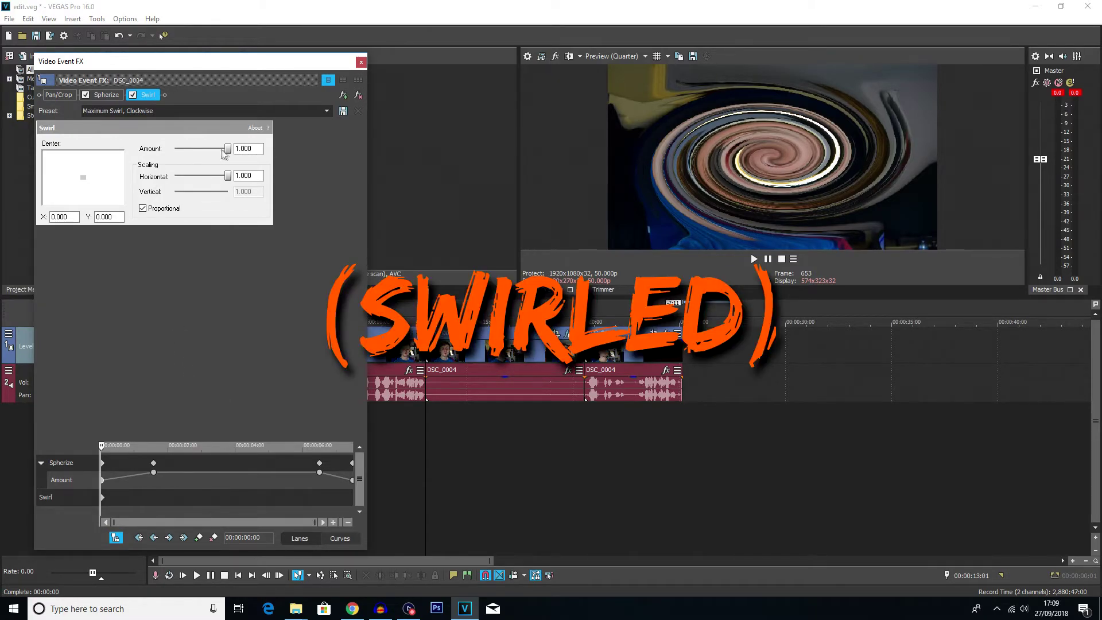
- Keyframe the Swirl Amount at 0 at the start and 0.174 at 1:15
left_click_drag(225, 149, 207, 148)
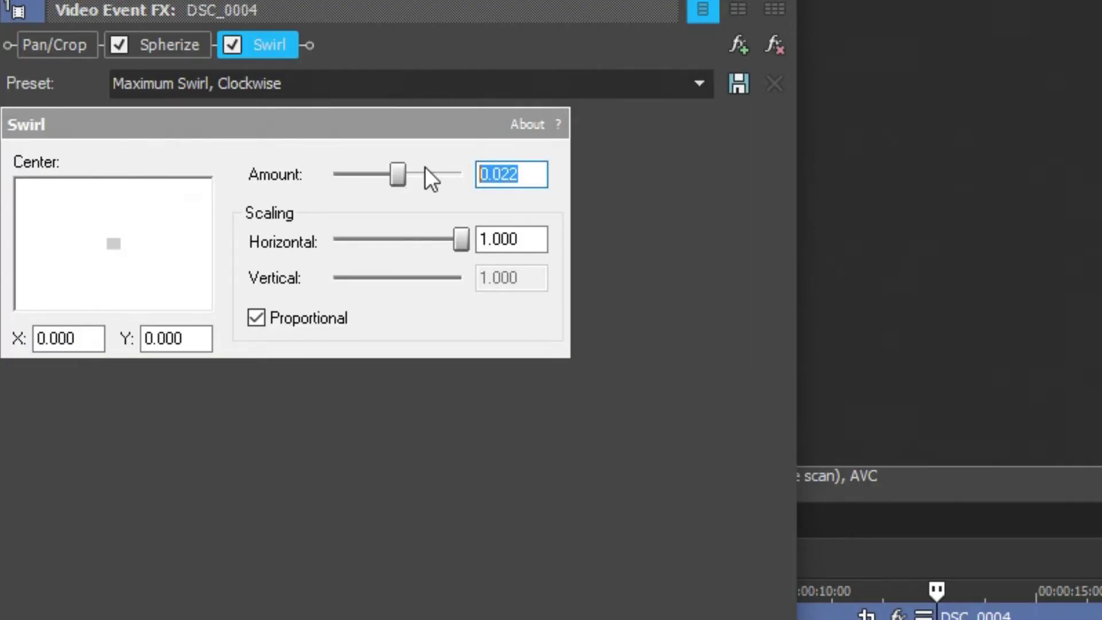
type("0")
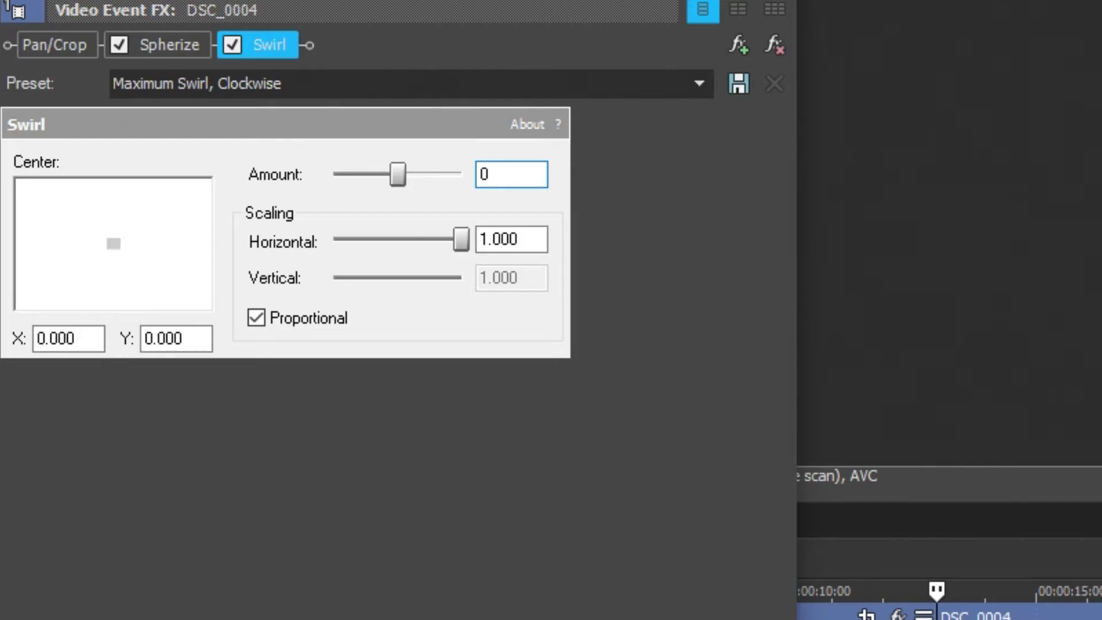
key("Return")
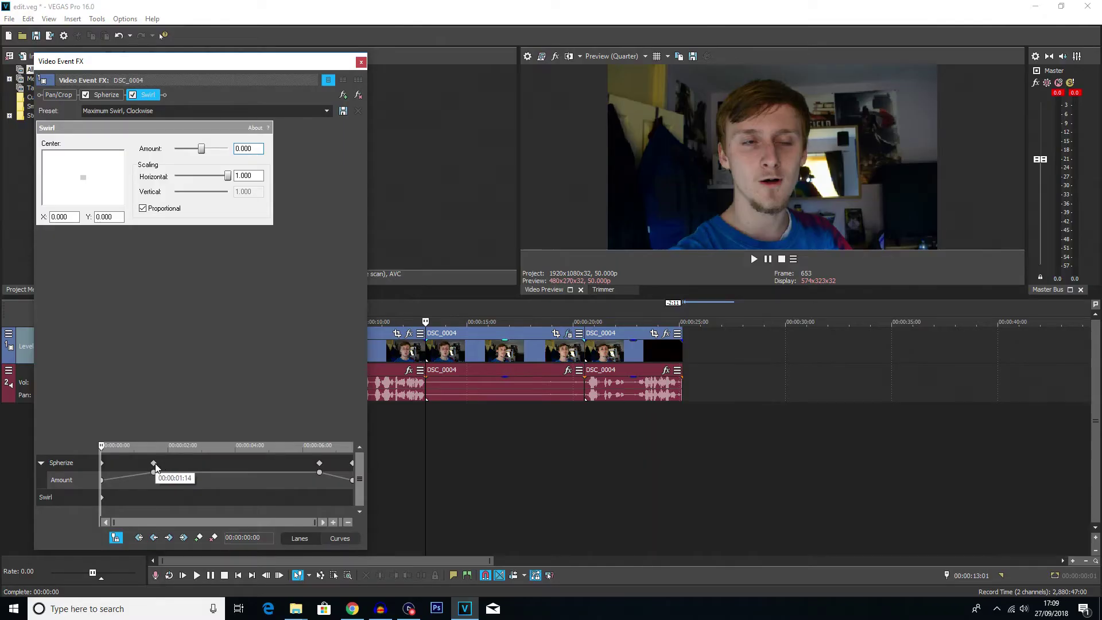
left_click(154, 463)
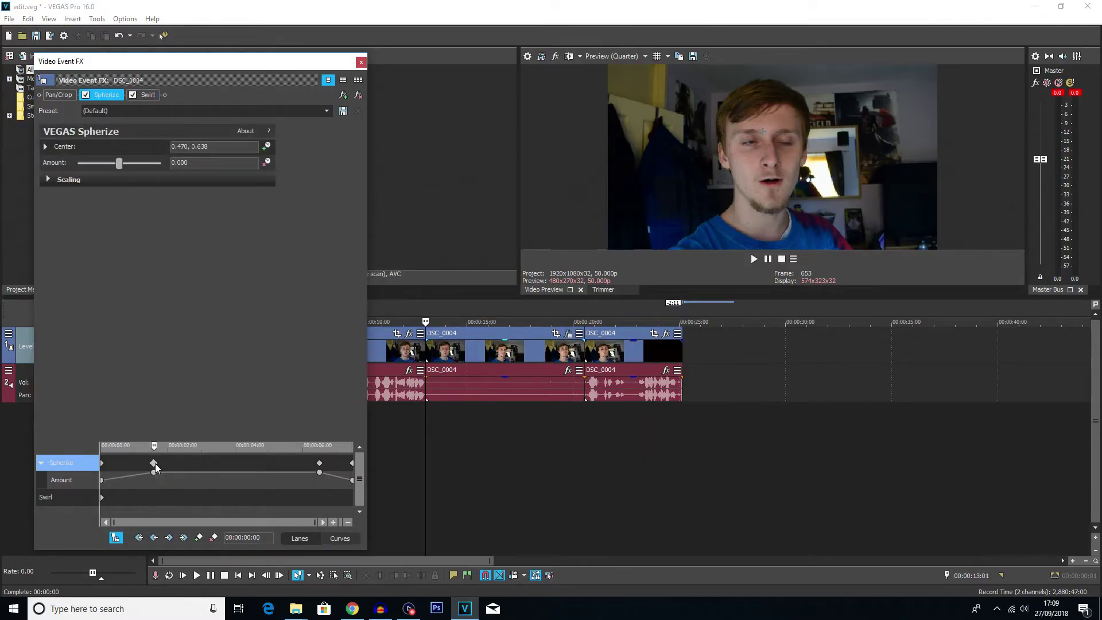
left_click(154, 496)
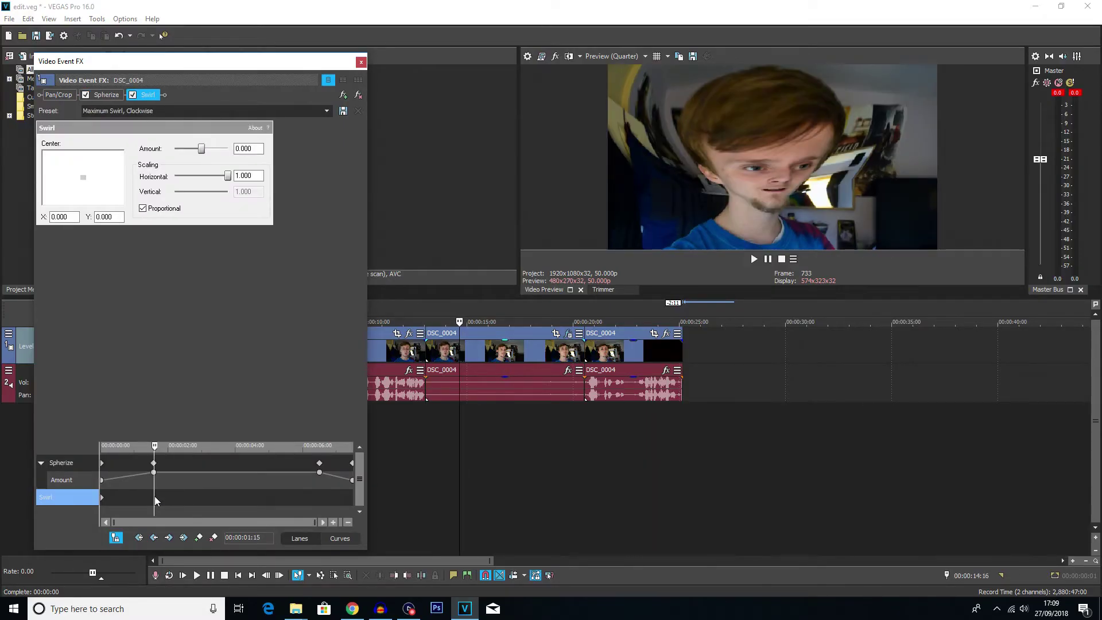
left_click_drag(202, 148, 208, 150)
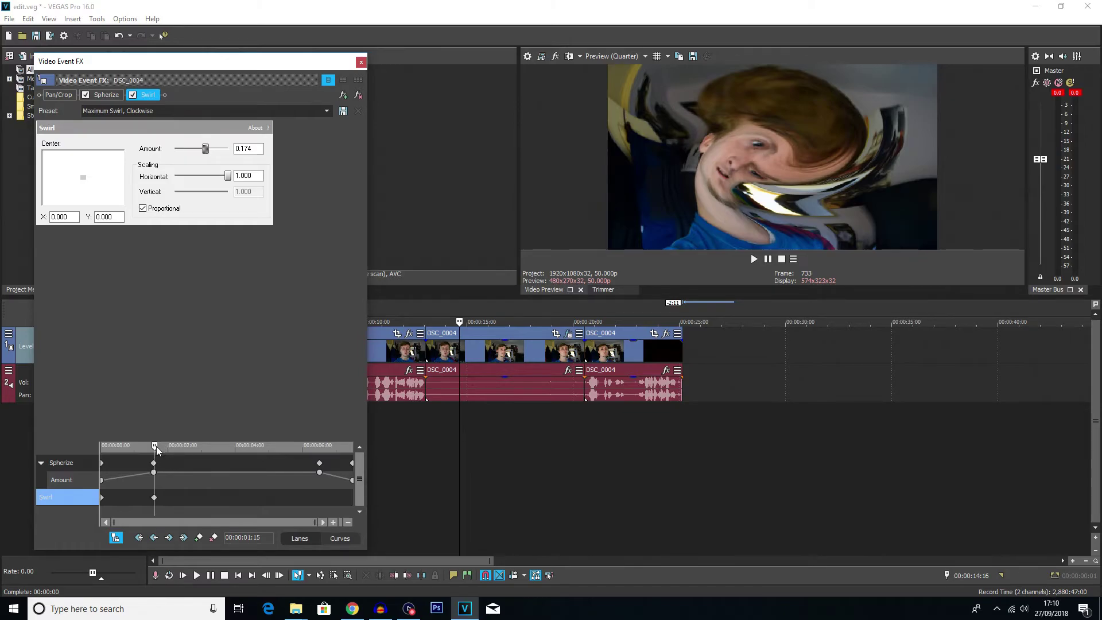
- Set the Swirl Amount to -0.304 at 6:12 and 0.000 at the end, then preview both effects
left_click(319, 472)
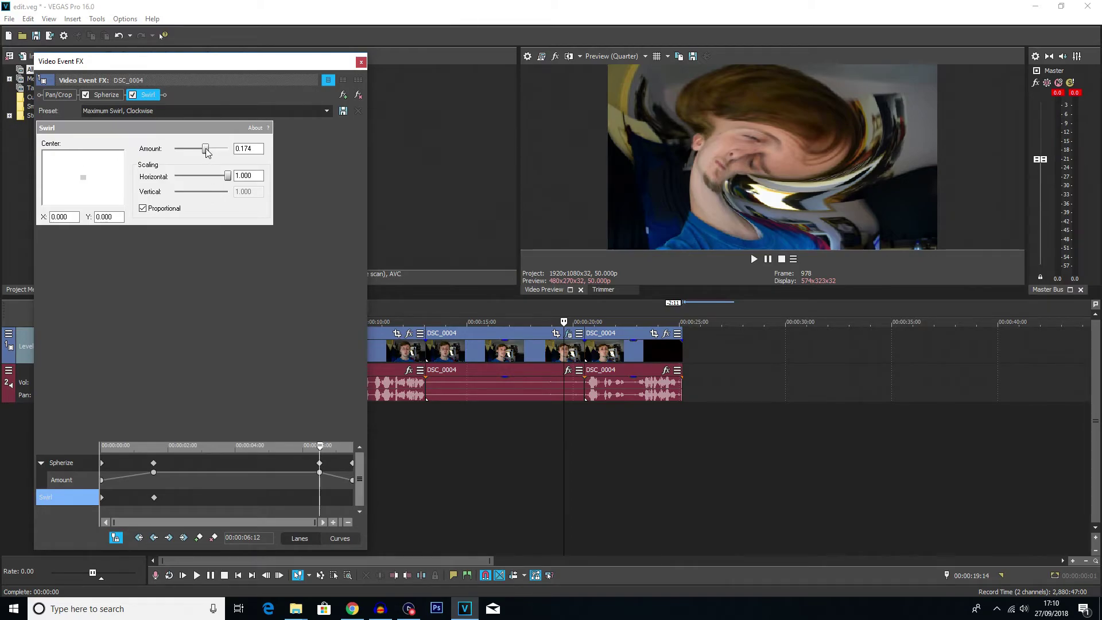
left_click_drag(206, 150, 195, 155)
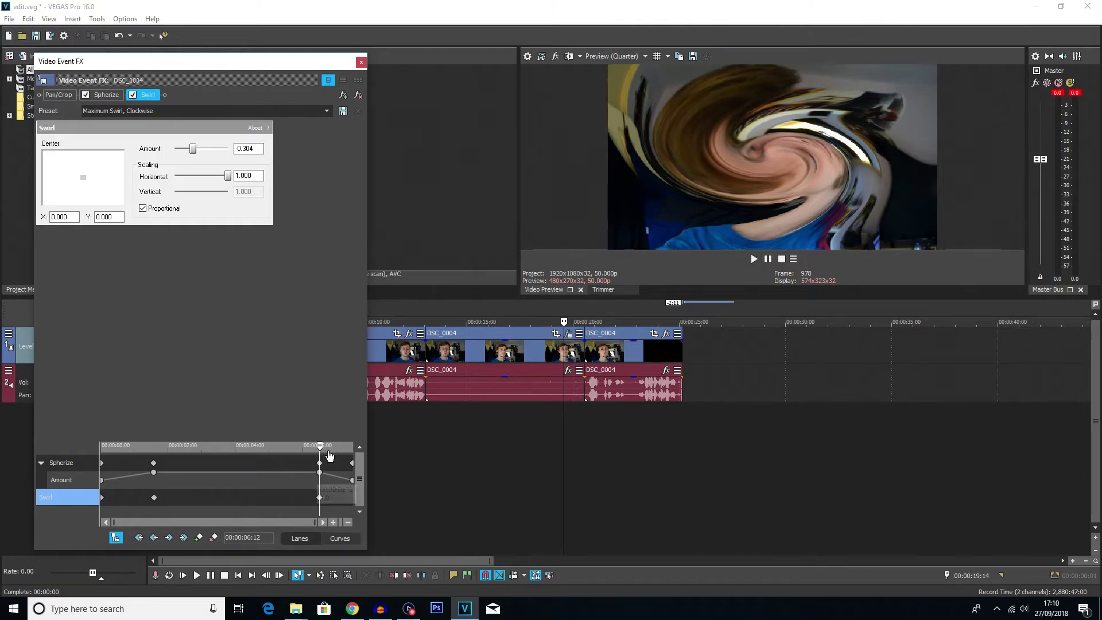
left_click_drag(320, 446, 380, 447)
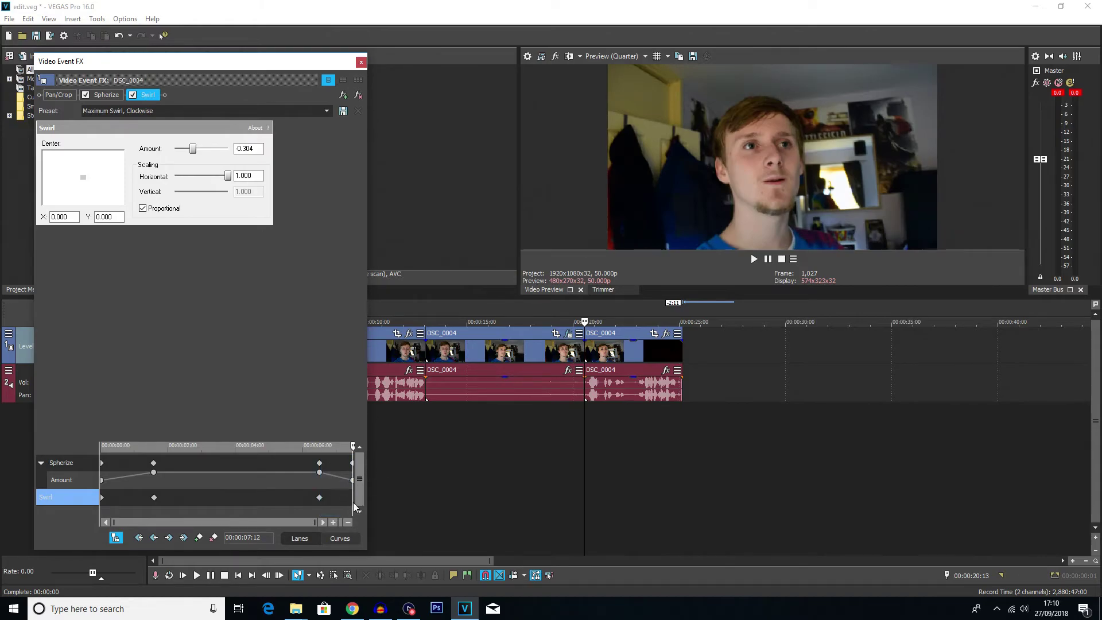
double_click(247, 148)
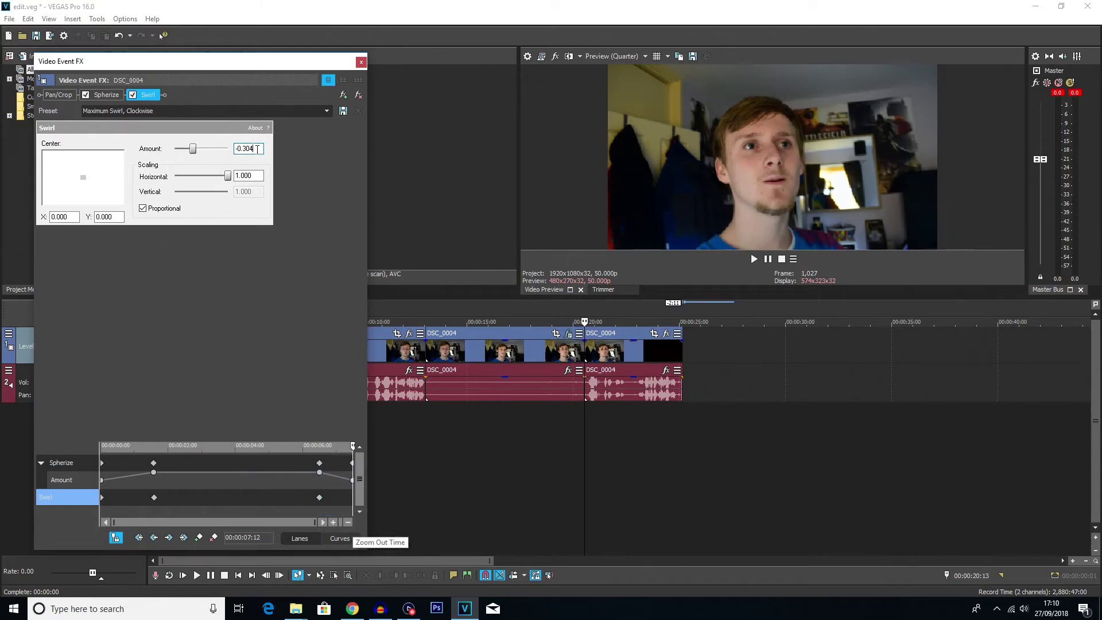
type("0")
key("Return")
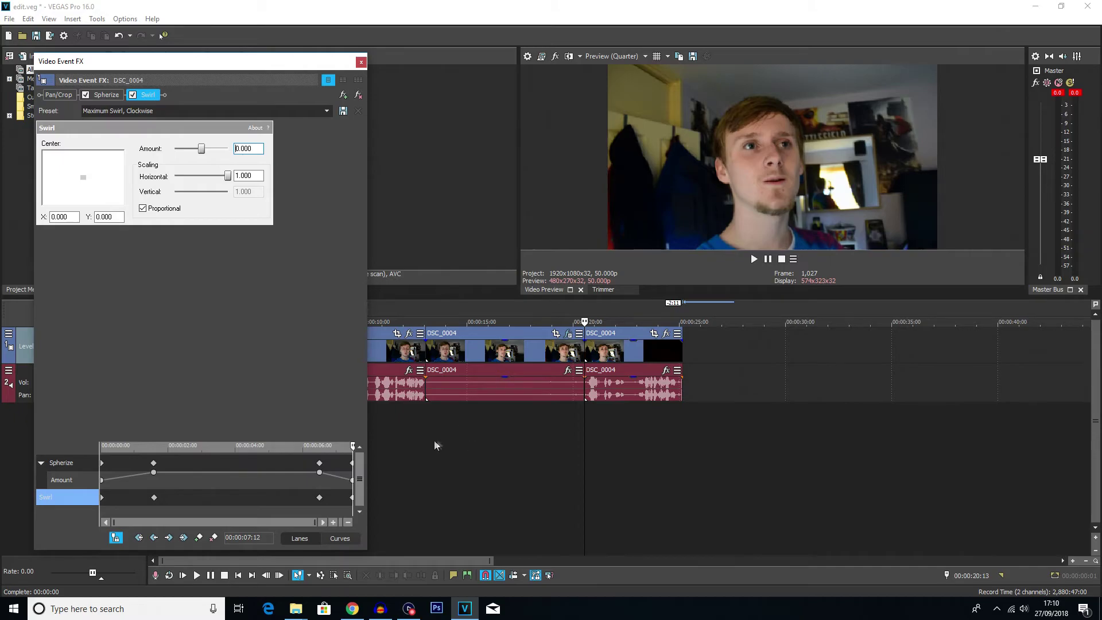
left_click(414, 428)
key("space")
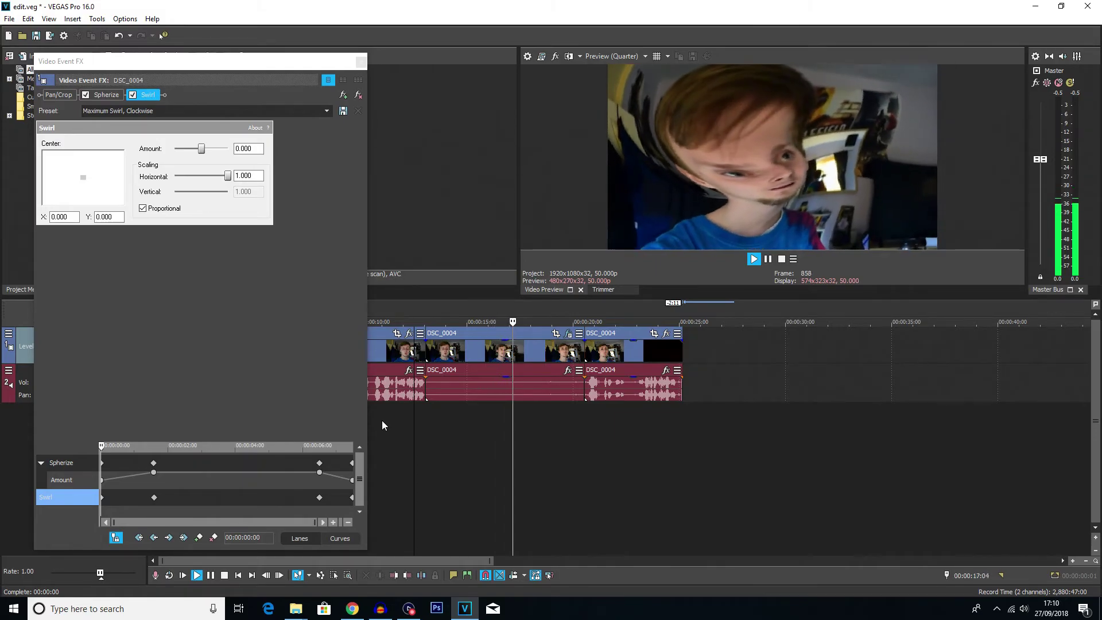
- Stop playback and close the Video Event FX window
key("space")
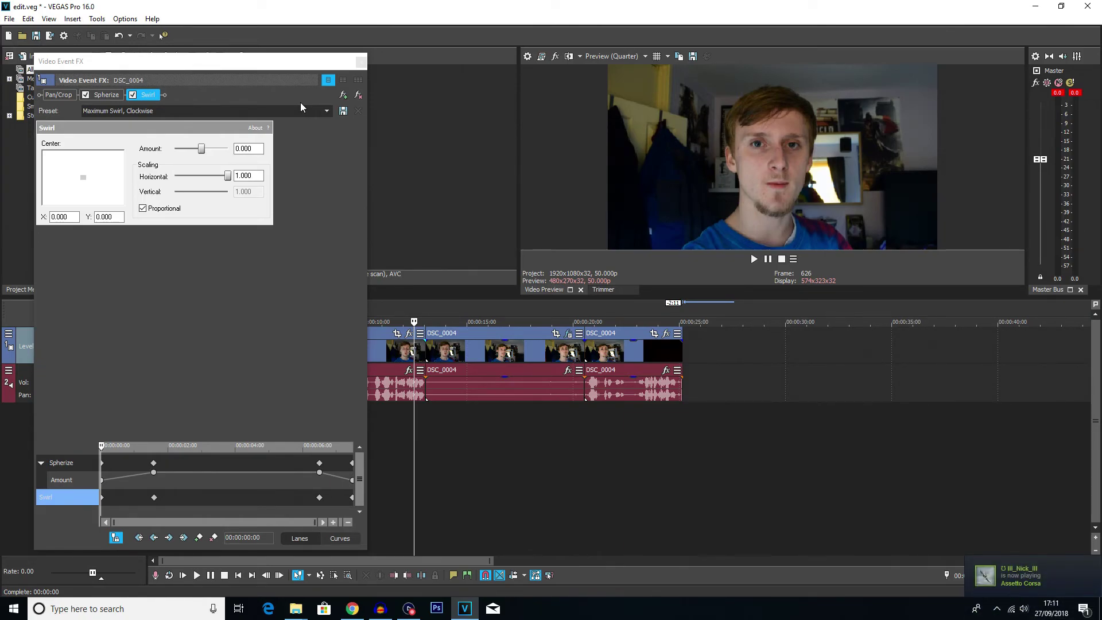
left_click(363, 62)
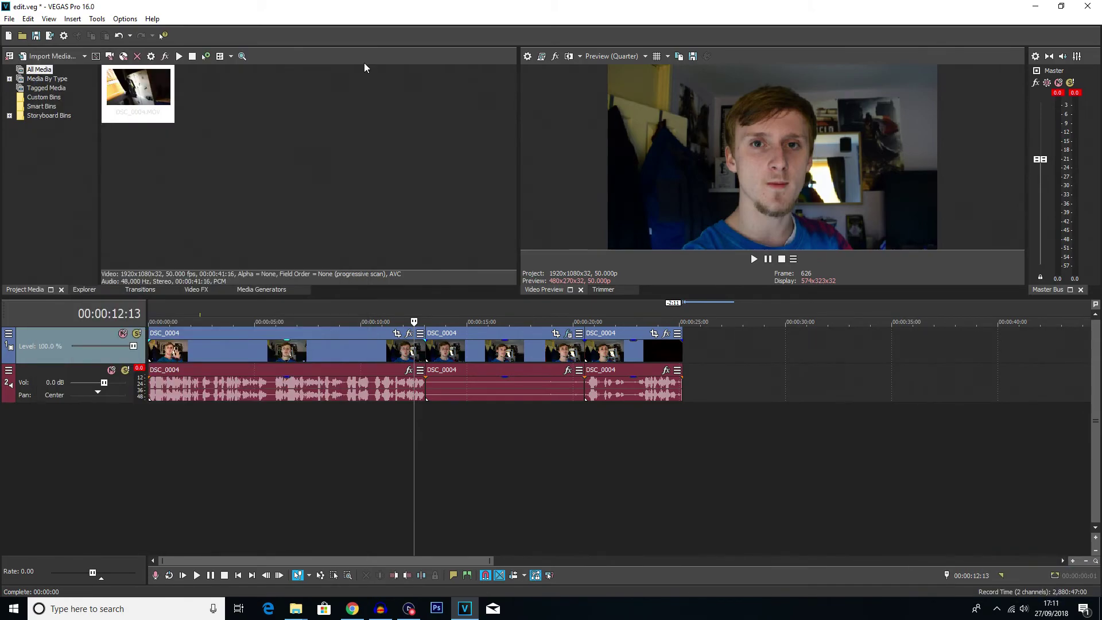